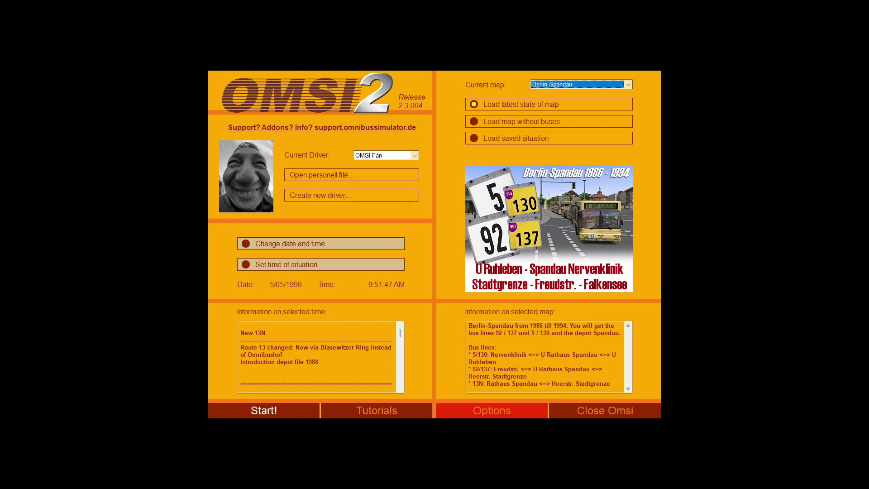
Step: Open the graphics options and set the target framerate to 60
{"action": "left_click", "coordinate": [493, 411]}
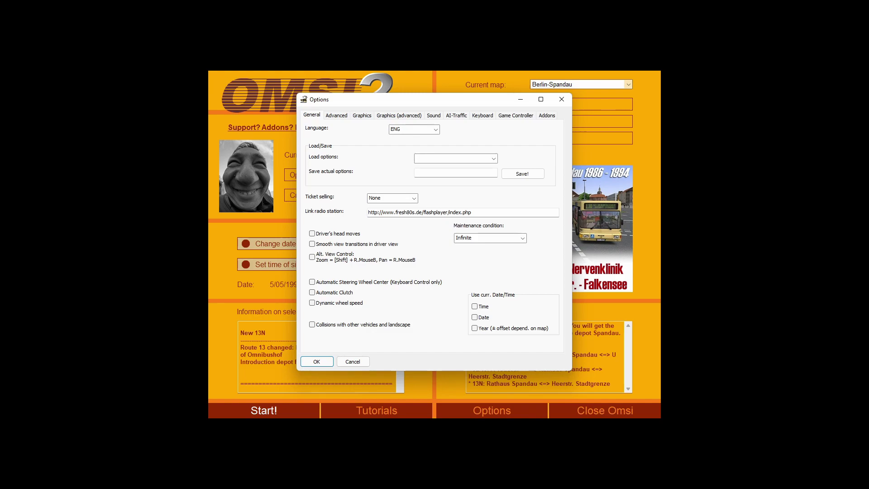
{"action": "left_click_drag", "start_coordinate": [406, 103], "coordinate": [406, 114]}
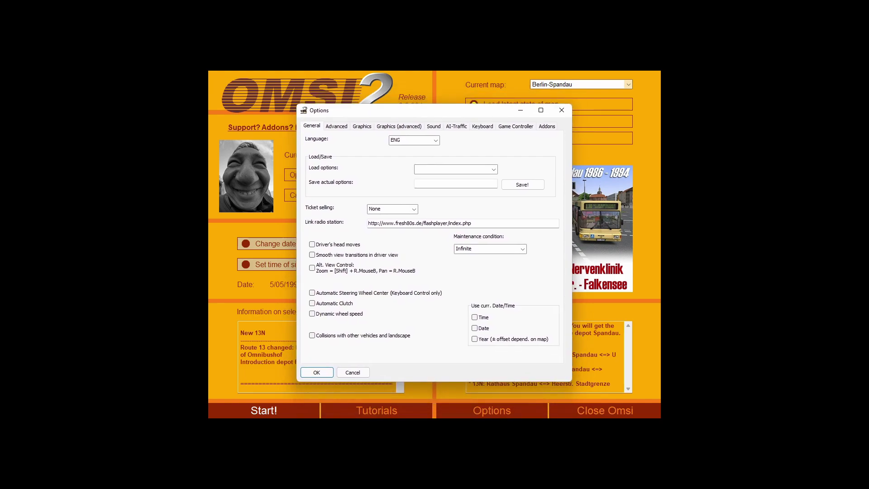
{"action": "left_click", "coordinate": [362, 126]}
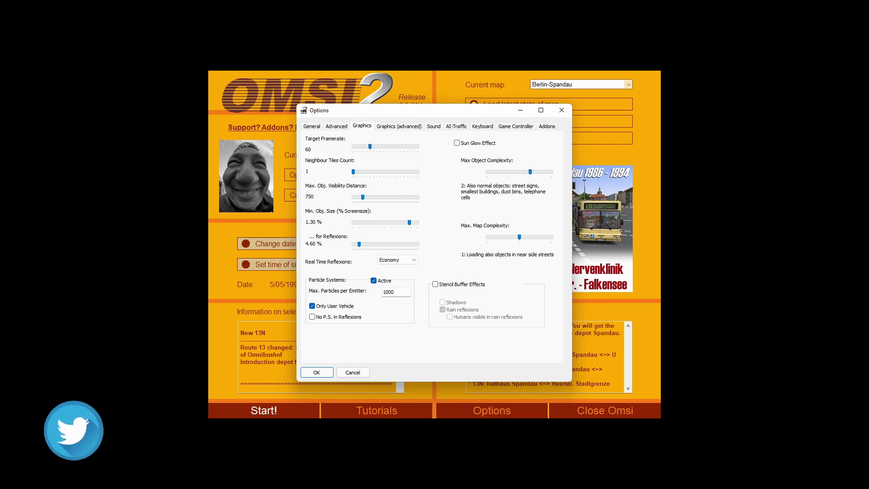
{"action": "mouse_move", "coordinate": [370, 146]}
{"action": "left_mouse_down"}
{"action": "mouse_move", "coordinate": [417, 147]}
{"action": "mouse_move", "coordinate": [370, 146]}
{"action": "left_mouse_up"}
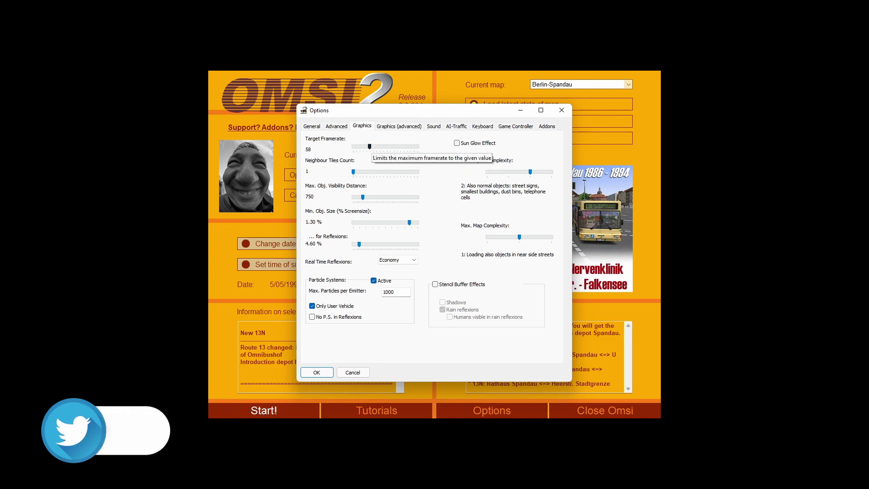
{"action": "left_click_drag", "start_coordinate": [369, 146], "coordinate": [370, 147]}
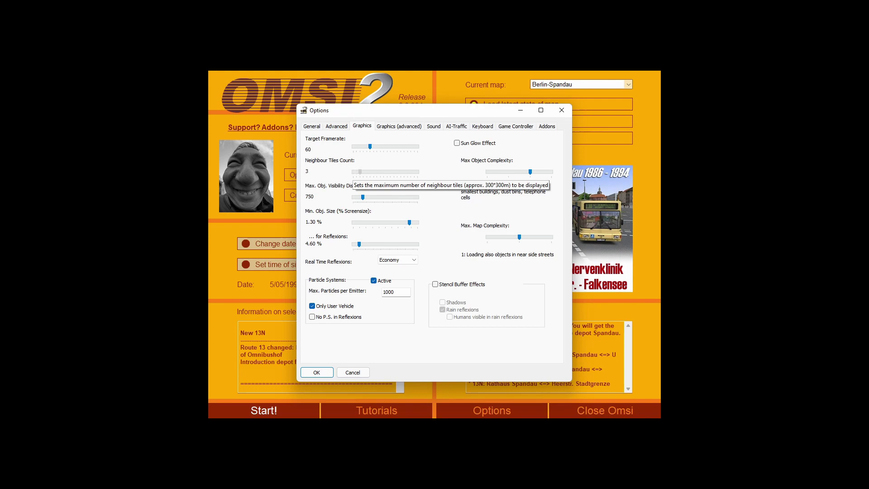
Step: Try neighbour tile counts of 8 and 7, and return the count to 1
{"action": "left_click_drag", "start_coordinate": [360, 172], "coordinate": [353, 171]}
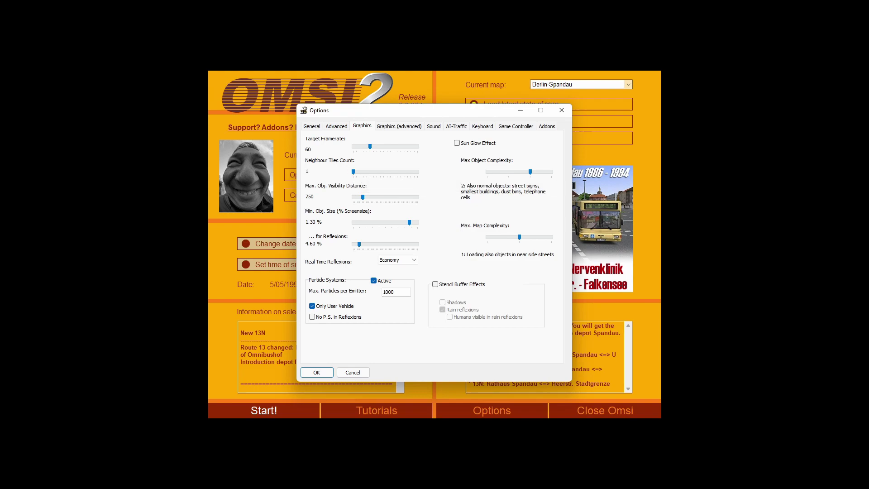
{"action": "left_click_drag", "start_coordinate": [353, 171], "coordinate": [376, 171]}
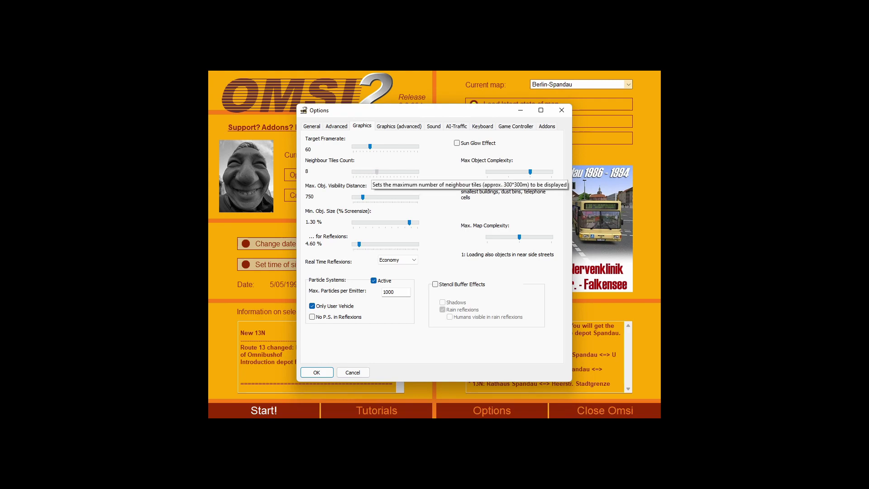
{"action": "key", "text": "Left"}
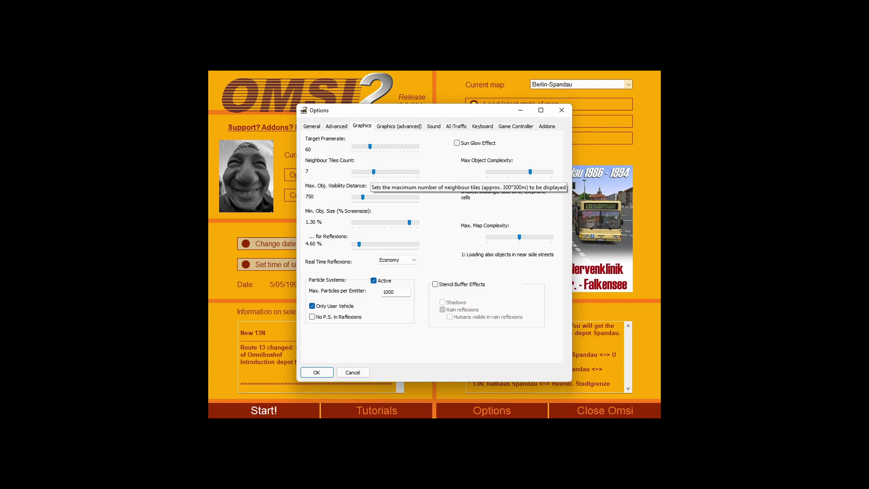
{"action": "left_click_drag", "start_coordinate": [373, 172], "coordinate": [353, 172]}
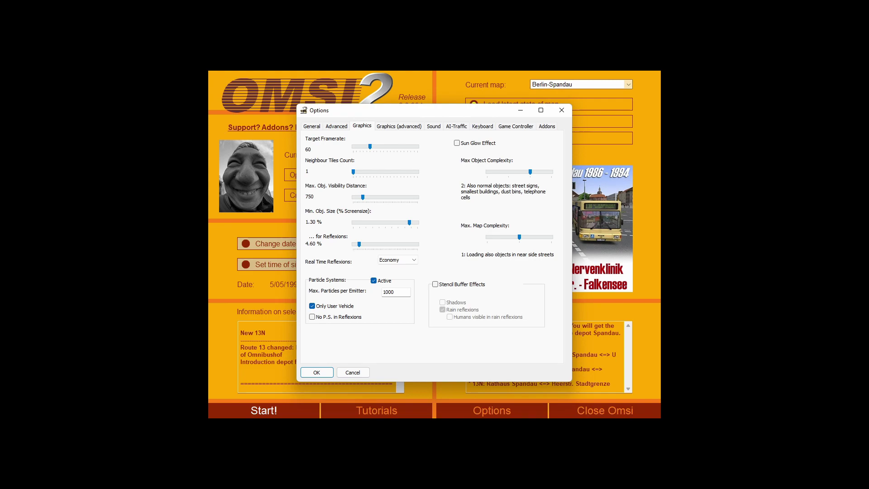
Step: Try maximum object complexity levels 3, 1 and 0, and set it back to level 2
{"action": "left_click_drag", "start_coordinate": [530, 172], "coordinate": [551, 172]}
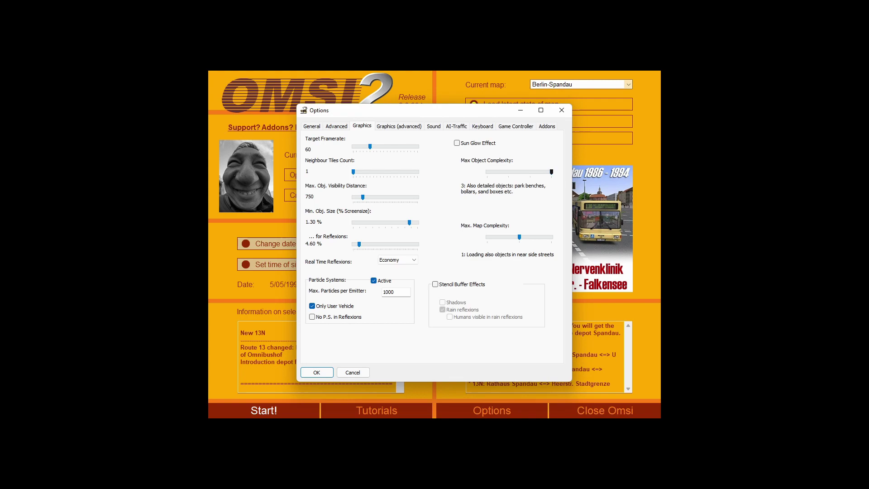
{"action": "key", "text": "Left"}
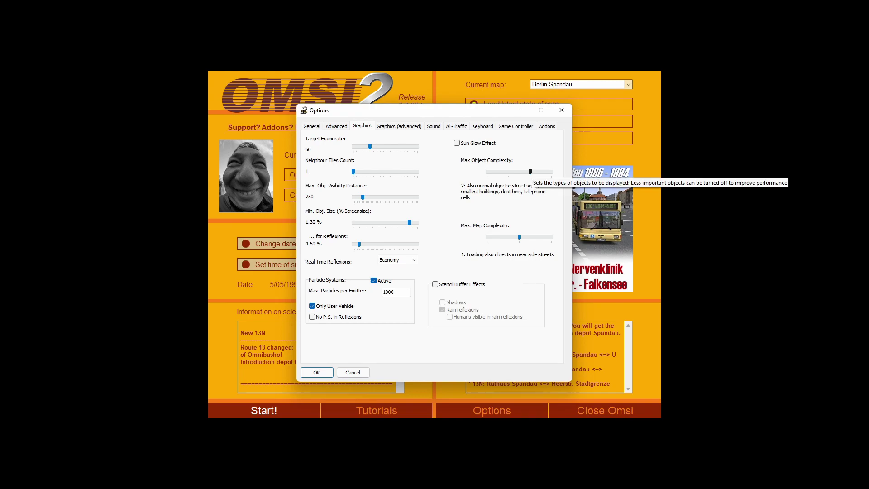
{"action": "key", "text": "Left"}
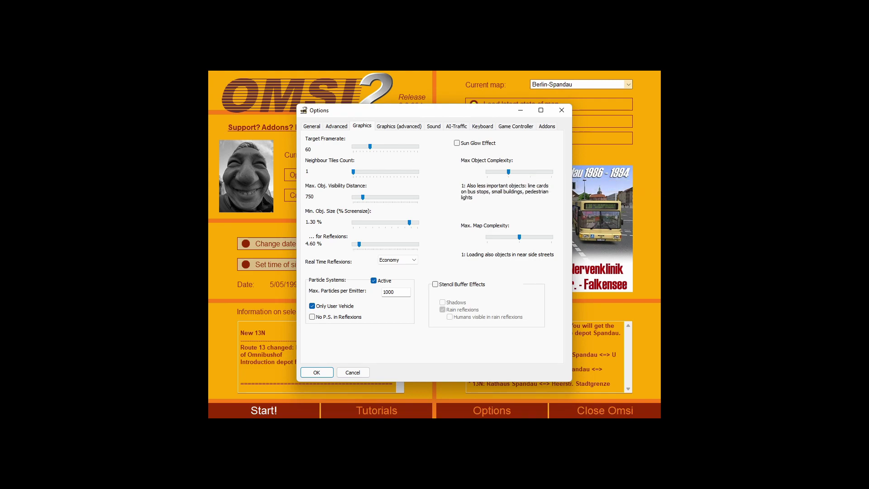
{"action": "key", "text": "Left"}
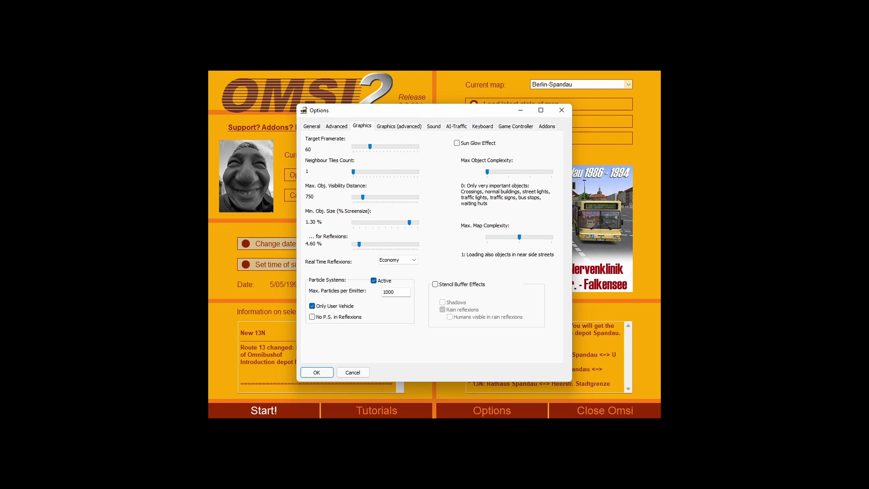
{"action": "left_click_drag", "start_coordinate": [487, 172], "coordinate": [531, 172]}
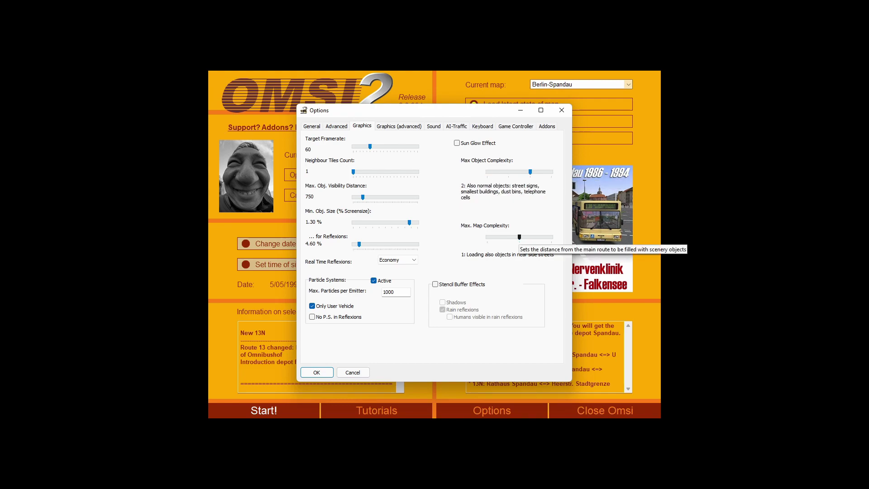
Step: Try the other maximum map complexity levels, including 2 for loading all objects, and set it back to level 1
{"action": "key", "text": "Right"}
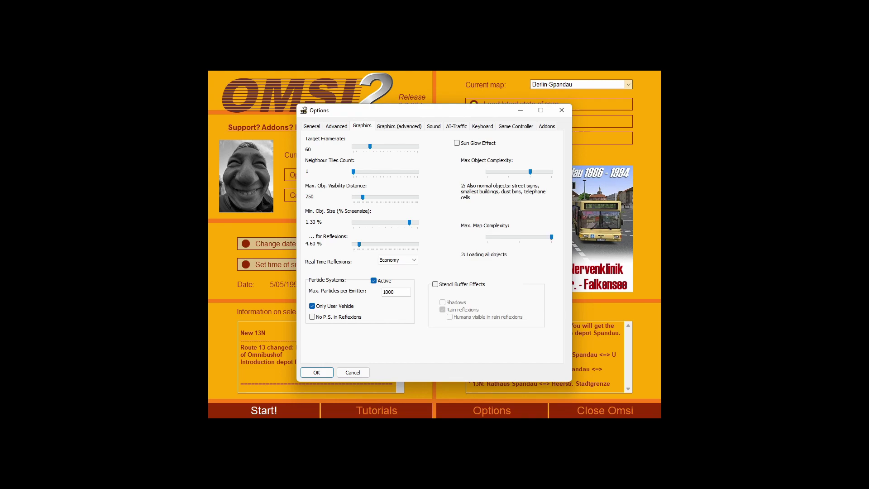
{"action": "key", "text": "Left"}
{"action": "key", "text": "Left"}
{"action": "key", "text": "Right"}
{"action": "key", "text": "Left"}
{"action": "key", "text": "Right"}
{"action": "key", "text": "Right"}
{"action": "key", "text": "Left"}
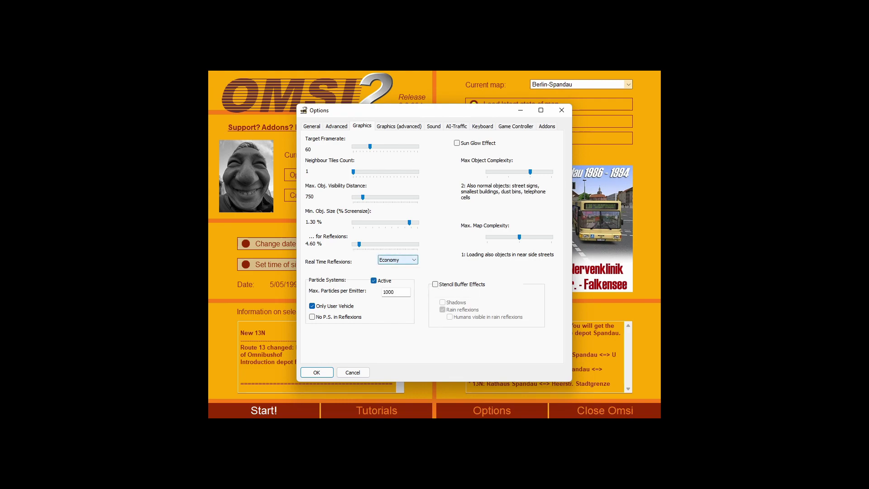
Step: Try the Full and None modes for real time reflexions and set them back to Economy
{"action": "left_click", "coordinate": [398, 260]}
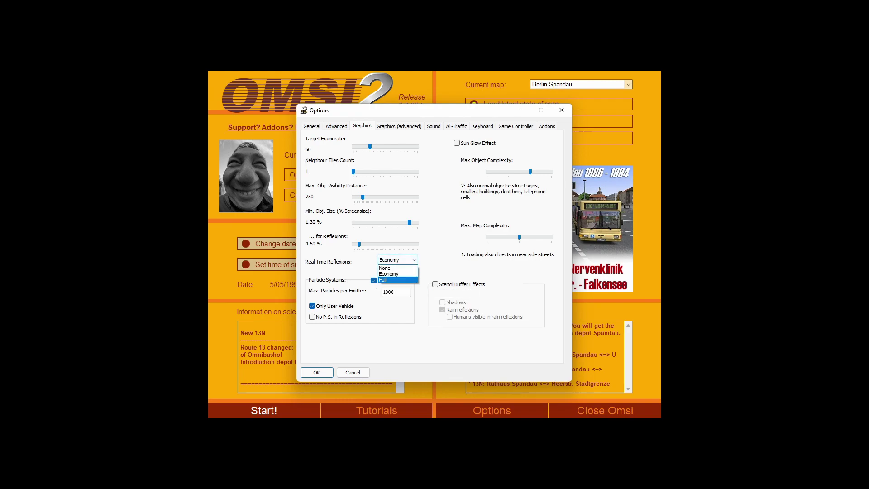
{"action": "left_click", "coordinate": [397, 280]}
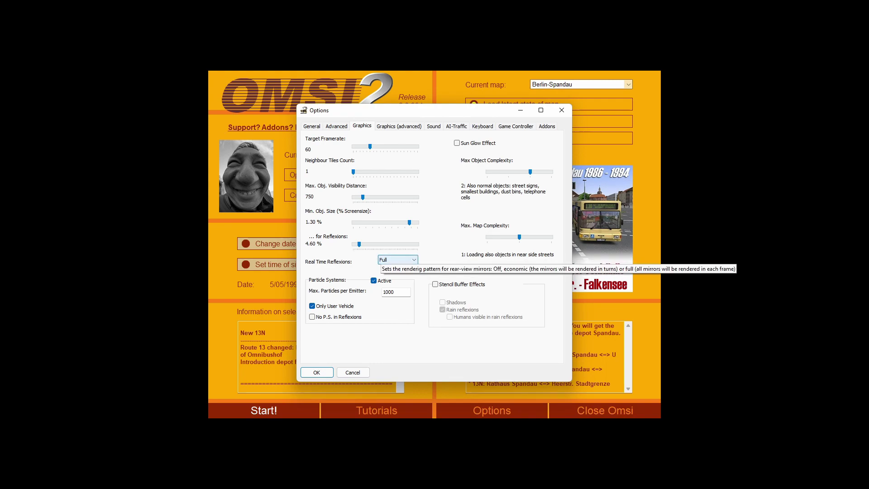
{"action": "left_click", "coordinate": [398, 260]}
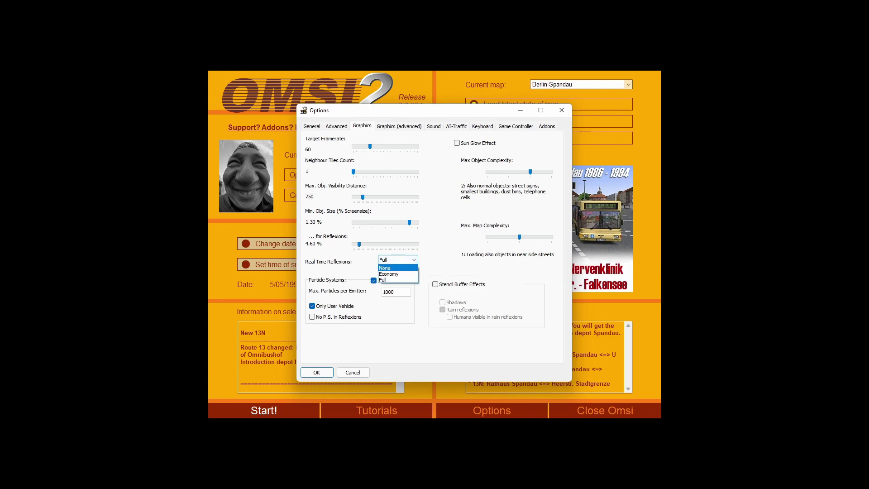
{"action": "key", "text": "Return"}
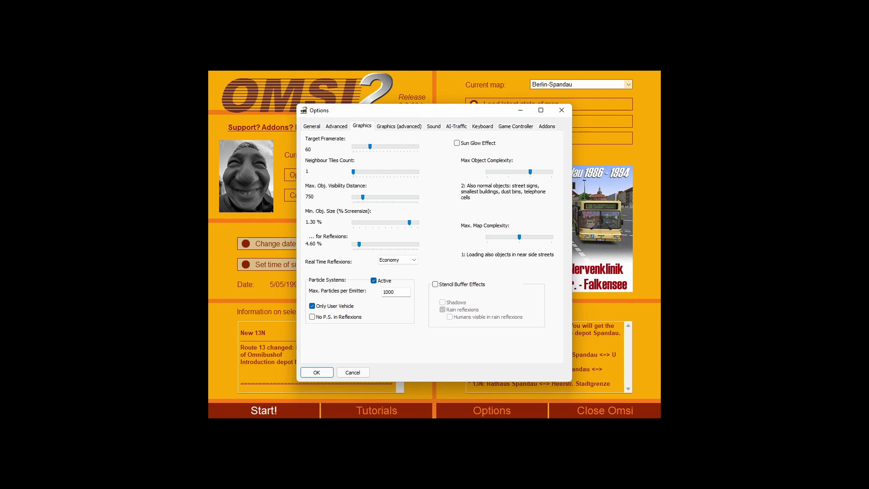
{"action": "key", "text": "alt+Down"}
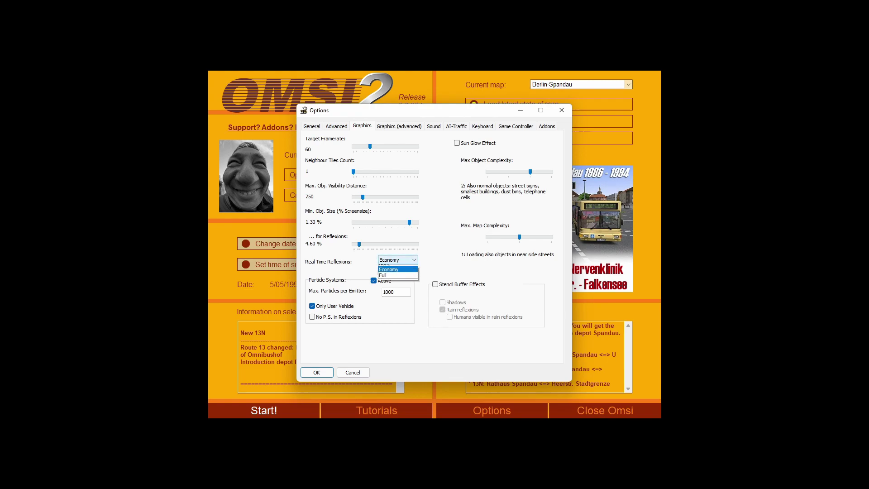
{"action": "key", "text": "Up"}
{"action": "key", "text": "Return"}
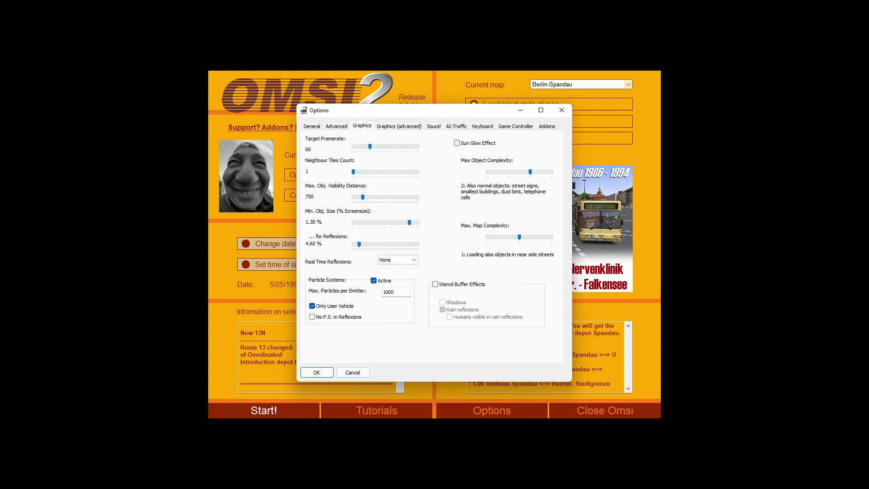
{"action": "key", "text": "alt+Down"}
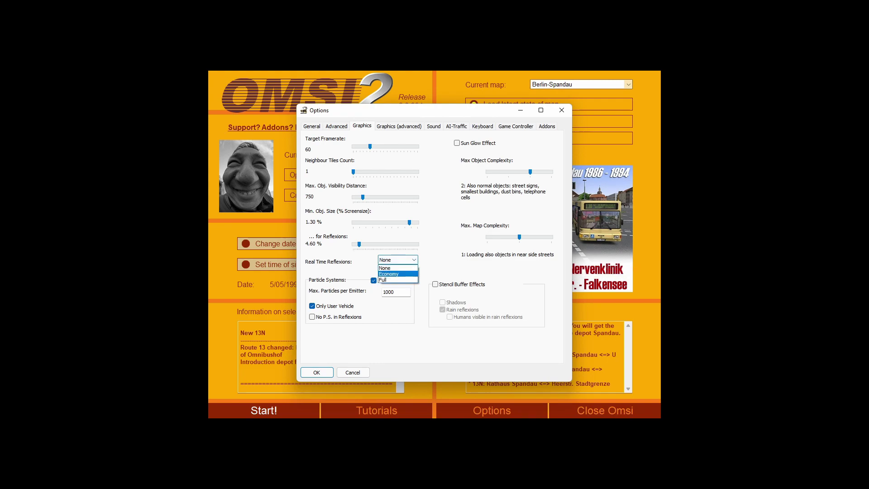
{"action": "key", "text": "Return"}
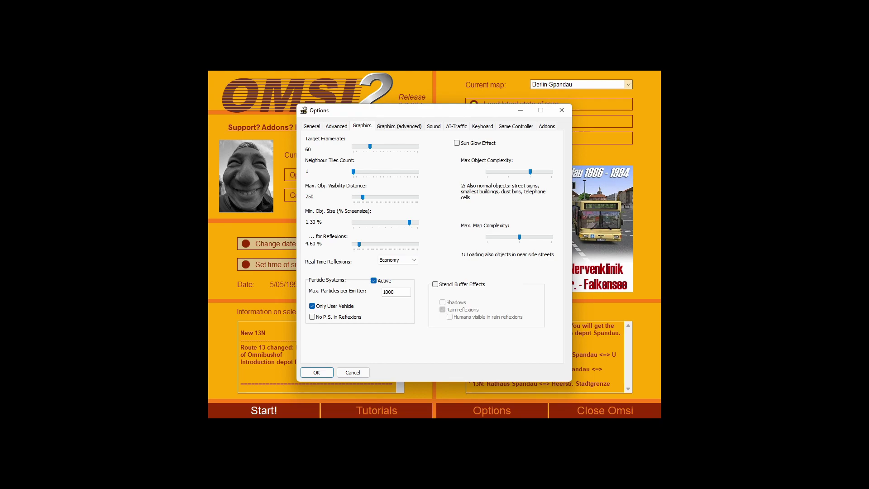
Step: Examine the advanced graphics settings and return to the main graphics settings
{"action": "key", "text": "ctrl+Tab"}
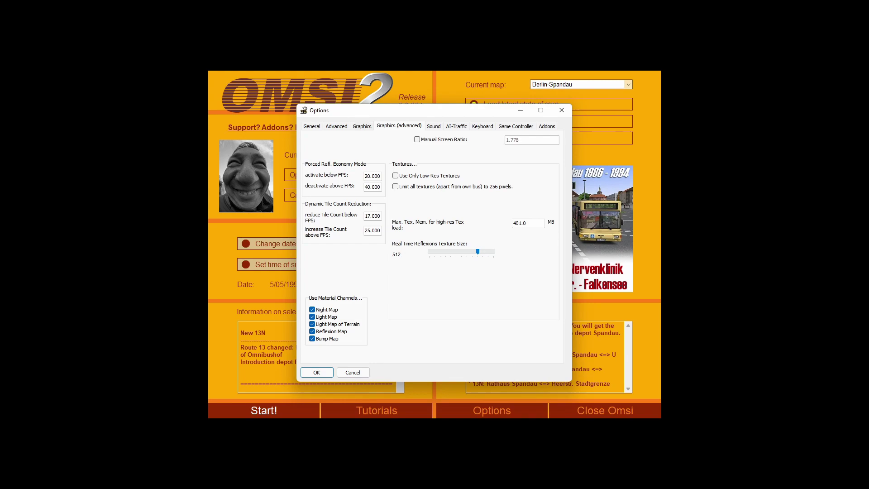
{"action": "left_click", "coordinate": [361, 125]}
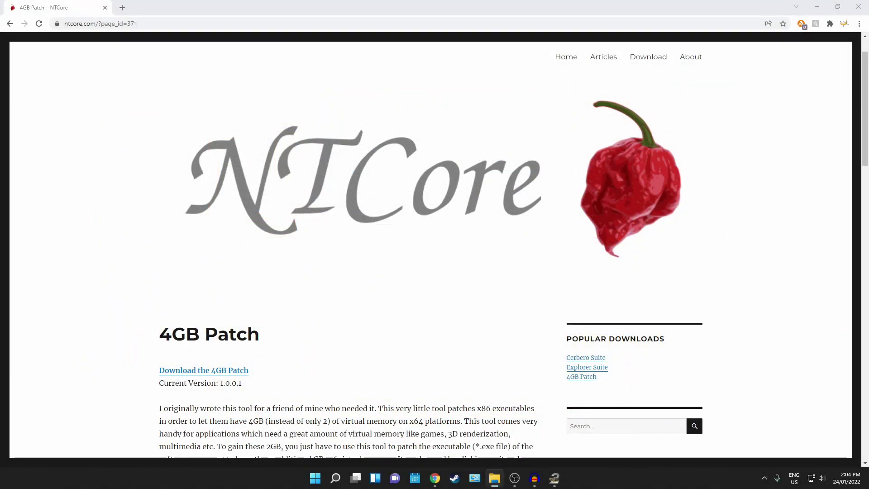
Step: Download the 4GB Patch from the NTCore page in Chrome, open the archive and run 4gb_patch.exe
{"action": "left_click_drag", "start_coordinate": [159, 334], "coordinate": [260, 334]}
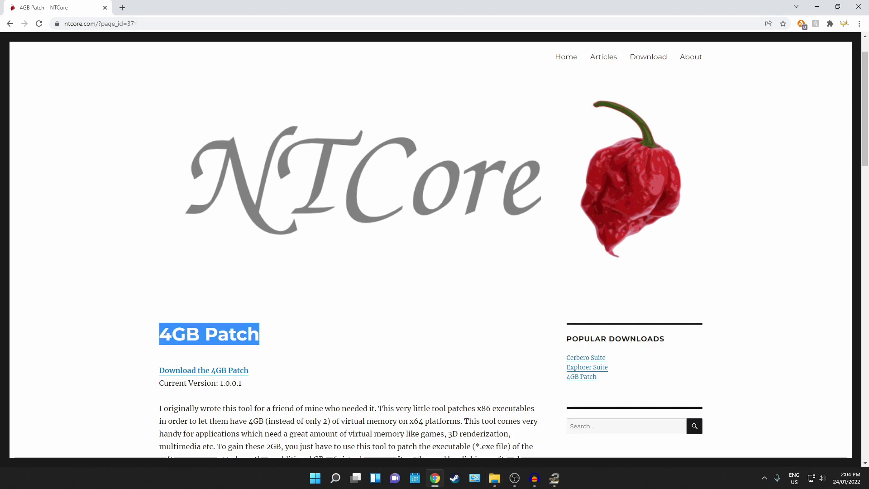
{"action": "left_click", "coordinate": [261, 334]}
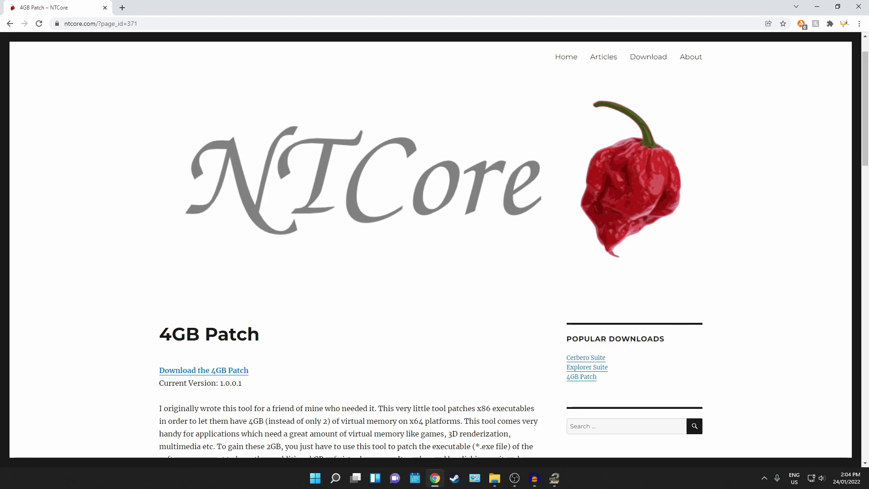
{"action": "left_click_drag", "start_coordinate": [261, 447], "coordinate": [326, 434]}
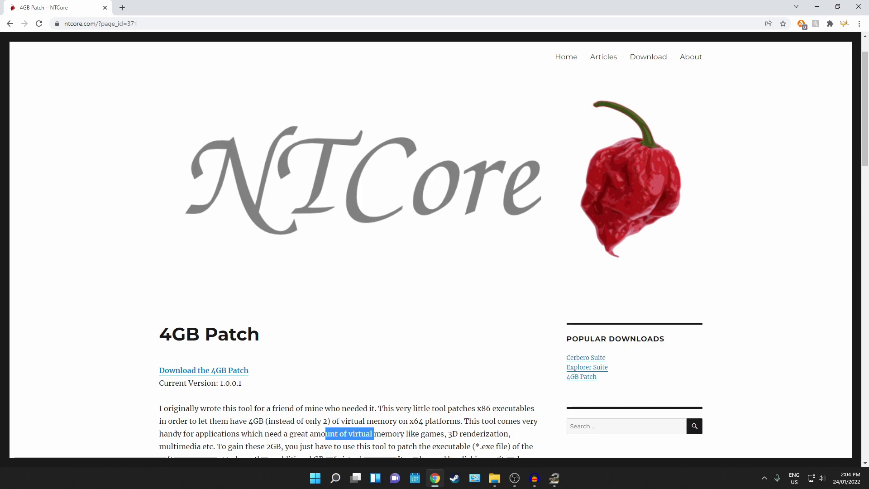
{"action": "left_click", "coordinate": [204, 370]}
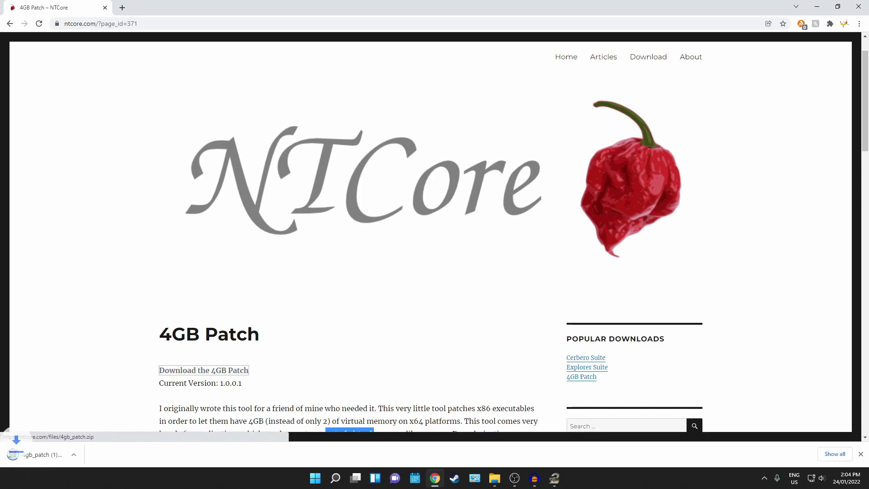
{"action": "left_click", "coordinate": [44, 454]}
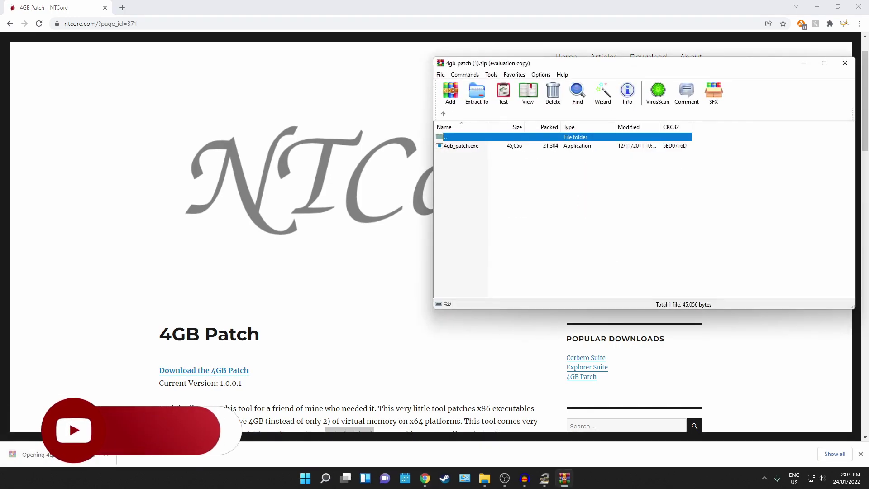
{"action": "key", "text": "Escape"}
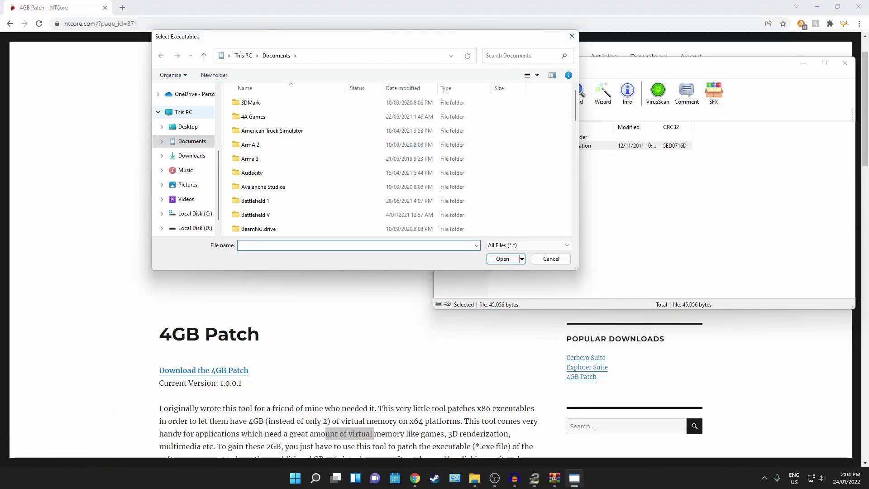
Step: Browse the executable selection dialog to the Steam folder inside Program Files (x86) on Local Disk (C:)
{"action": "scroll", "coordinate": [186, 158], "scroll_direction": "down", "scroll_amount": 1}
{"action": "left_click", "coordinate": [193, 195]}
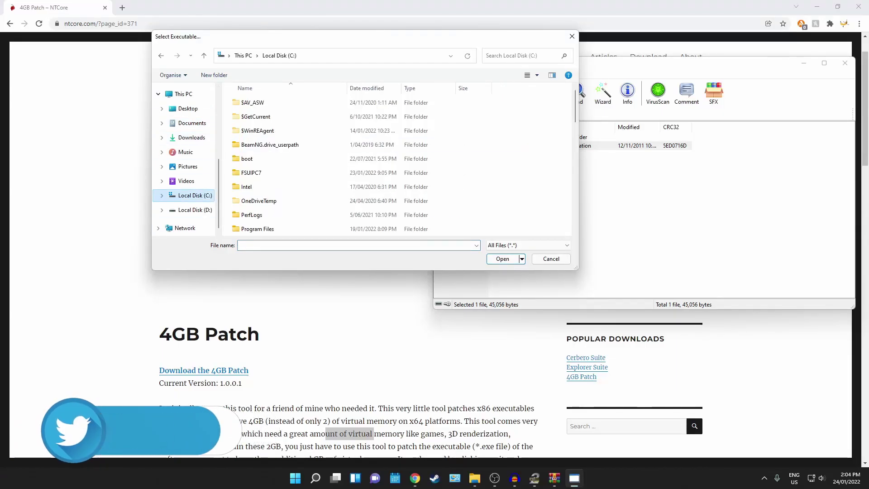
{"action": "scroll", "coordinate": [317, 181], "scroll_direction": "down", "scroll_amount": 3}
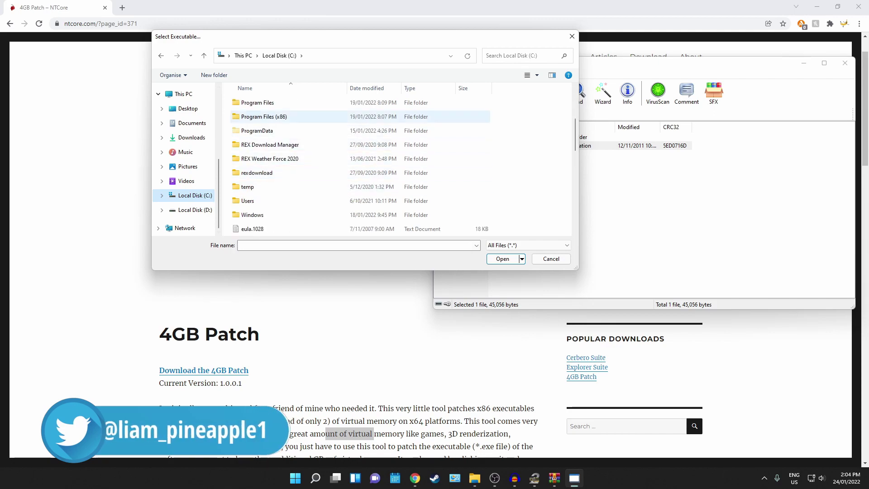
{"action": "double_click", "coordinate": [264, 116]}
{"action": "scroll", "coordinate": [265, 186], "scroll_direction": "down", "scroll_amount": 5}
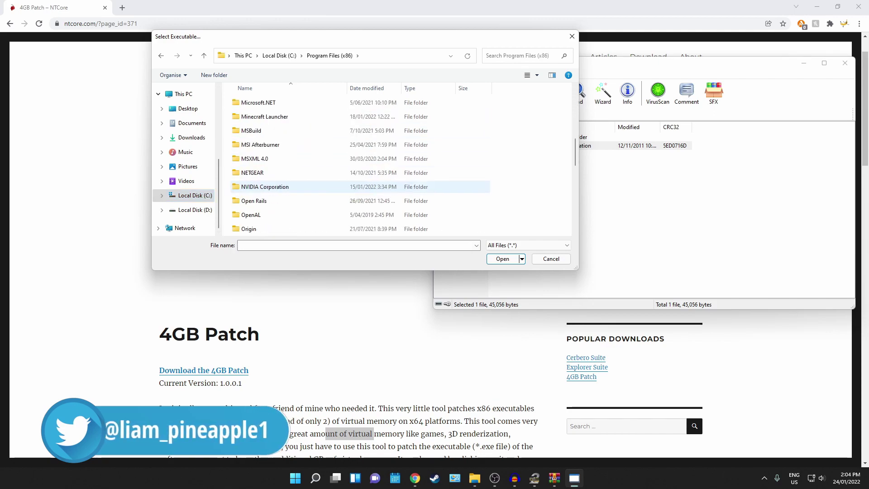
{"action": "scroll", "coordinate": [265, 200], "scroll_direction": "down", "scroll_amount": 4}
{"action": "left_click", "coordinate": [265, 200]}
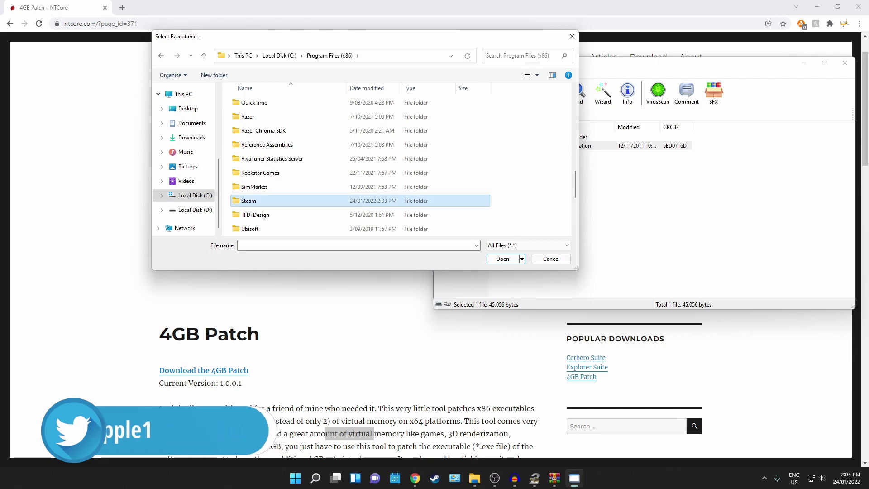
{"action": "double_click", "coordinate": [265, 201]}
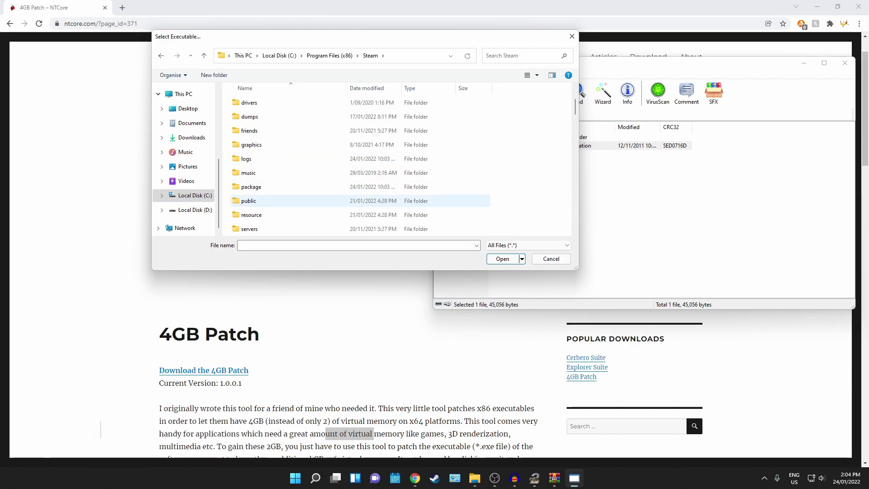
Step: Open the OMSI 2 game folder under steamapps\common in the Steam directory
{"action": "scroll", "coordinate": [265, 200], "scroll_direction": "down", "scroll_amount": 2}
{"action": "double_click", "coordinate": [265, 186]}
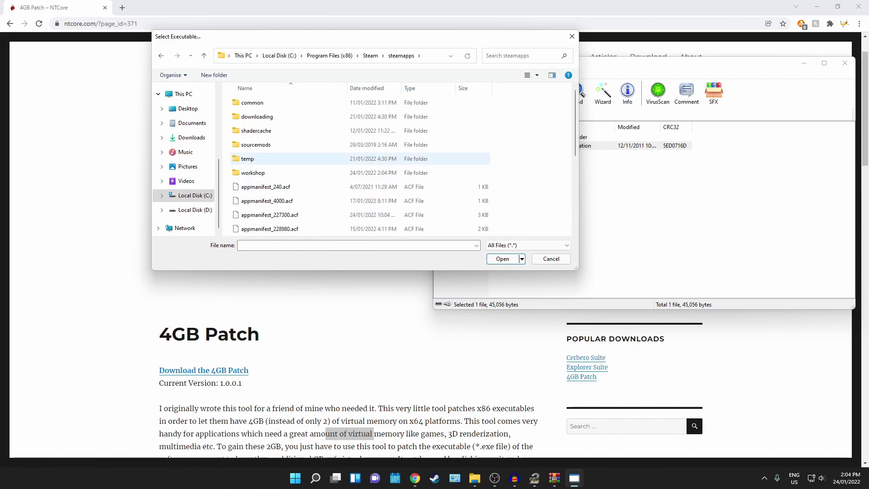
{"action": "double_click", "coordinate": [252, 102]}
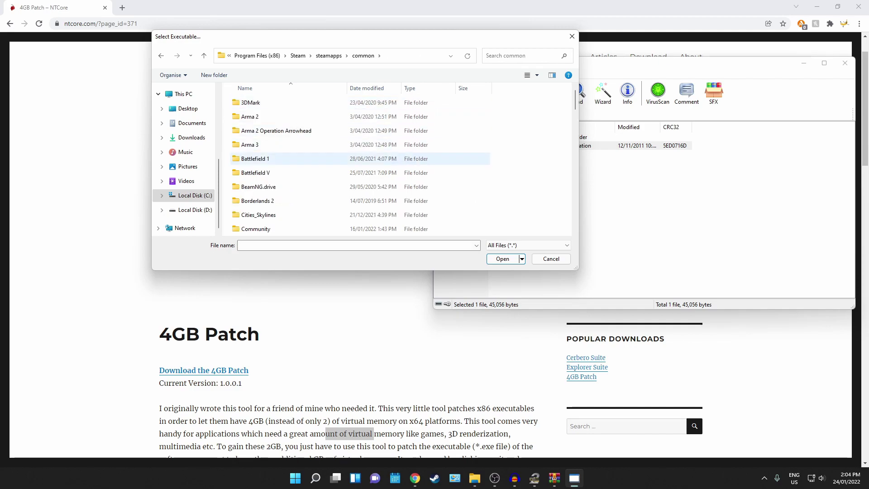
{"action": "scroll", "coordinate": [260, 190], "scroll_direction": "down", "scroll_amount": 8}
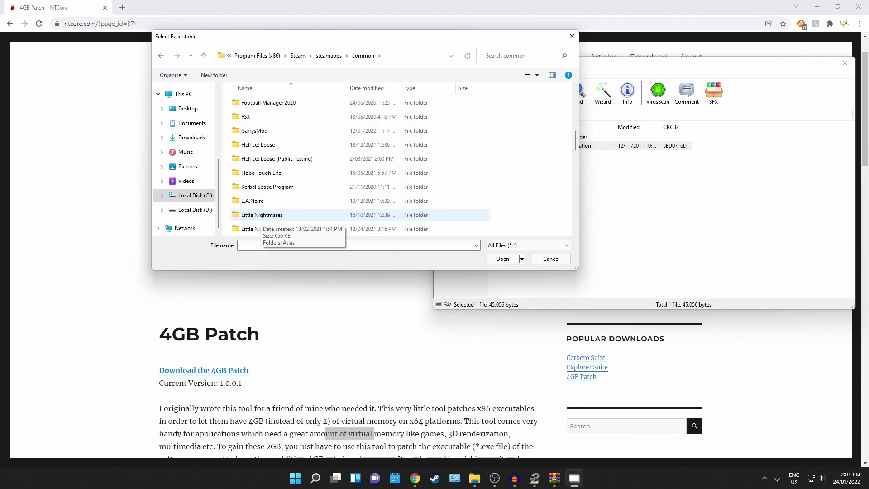
{"action": "scroll", "coordinate": [260, 217], "scroll_direction": "down", "scroll_amount": 5}
{"action": "double_click", "coordinate": [253, 187]}
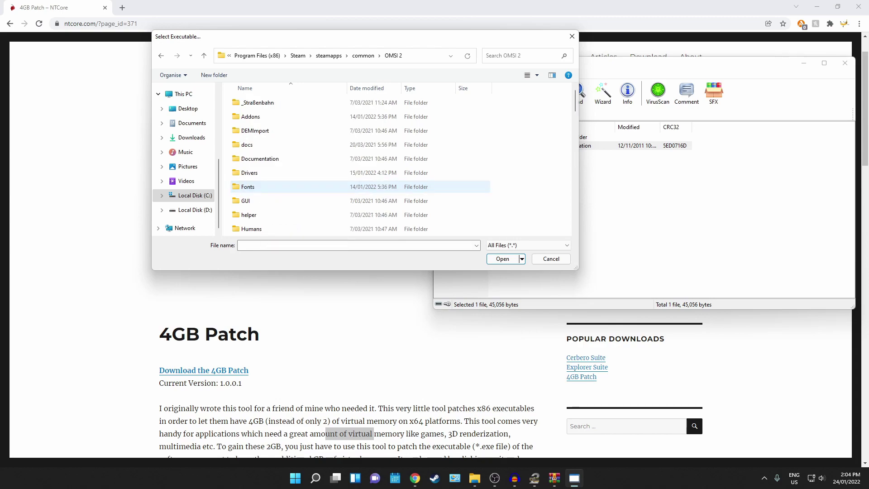
Step: Choose the Omsi application in the OMSI 2 folder as the executable for the 4GB Patch
{"action": "scroll", "coordinate": [253, 187], "scroll_direction": "down", "scroll_amount": 10}
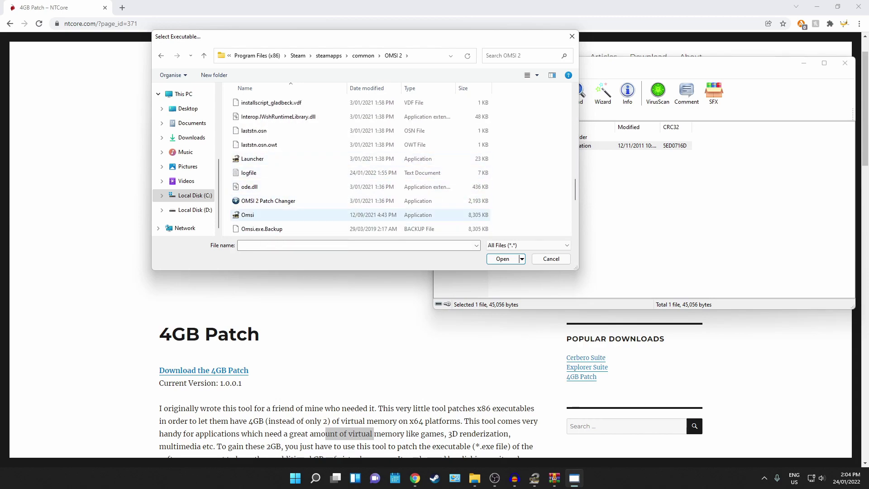
{"action": "left_click", "coordinate": [248, 214]}
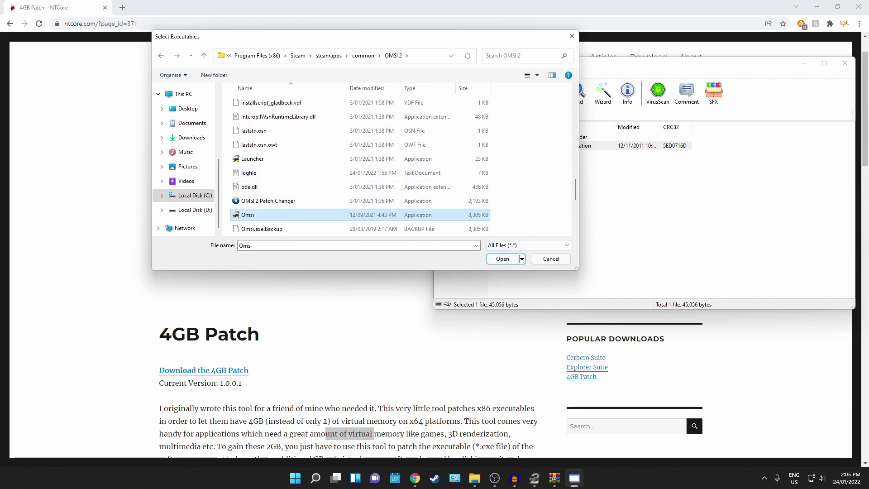
{"action": "left_click", "coordinate": [503, 258]}
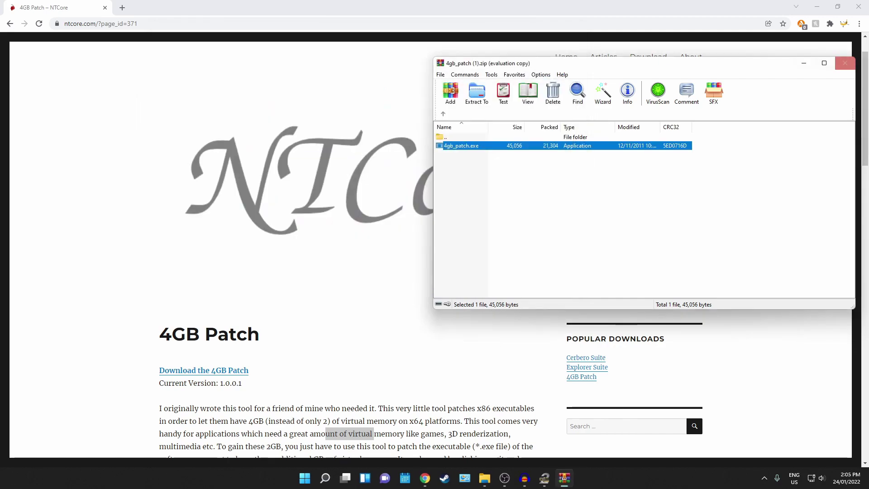